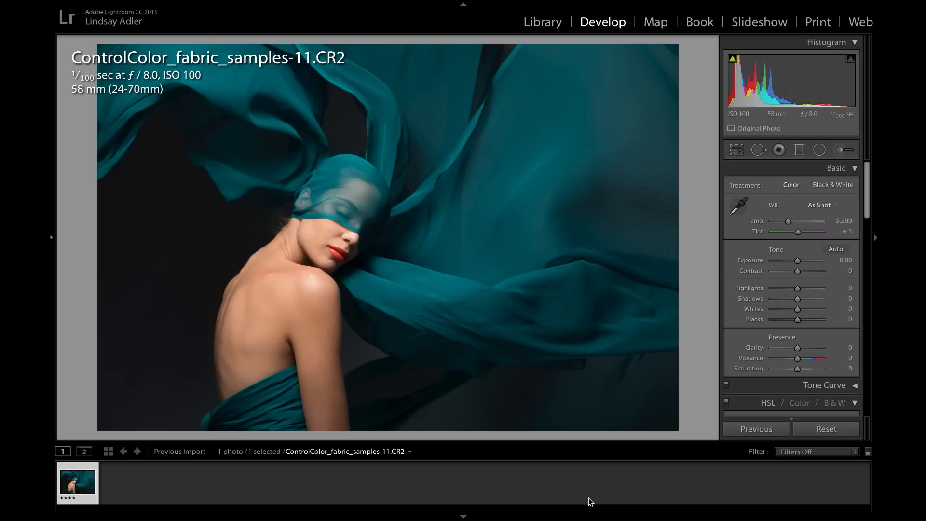
Scroll down to the HSL panel and switch it to the Hue sliders.
{"action": "scroll", "coordinate": [836, 292], "scroll_direction": "down", "scroll_amount": 1}
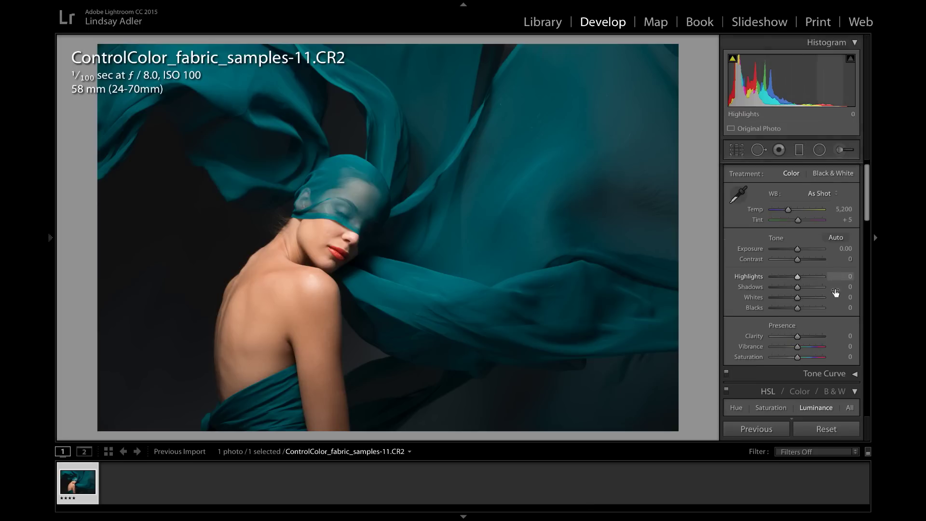
{"action": "scroll", "coordinate": [835, 293], "scroll_direction": "down", "scroll_amount": 5}
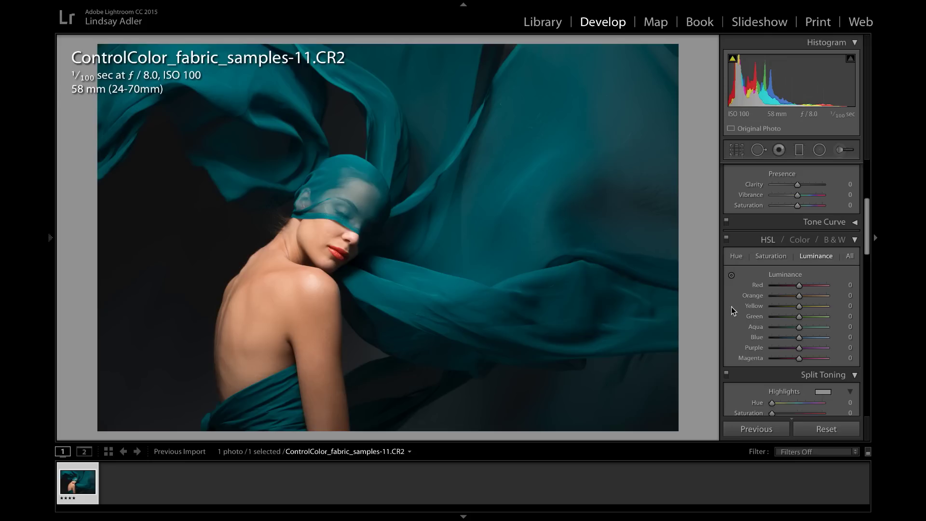
{"action": "left_click", "coordinate": [736, 256]}
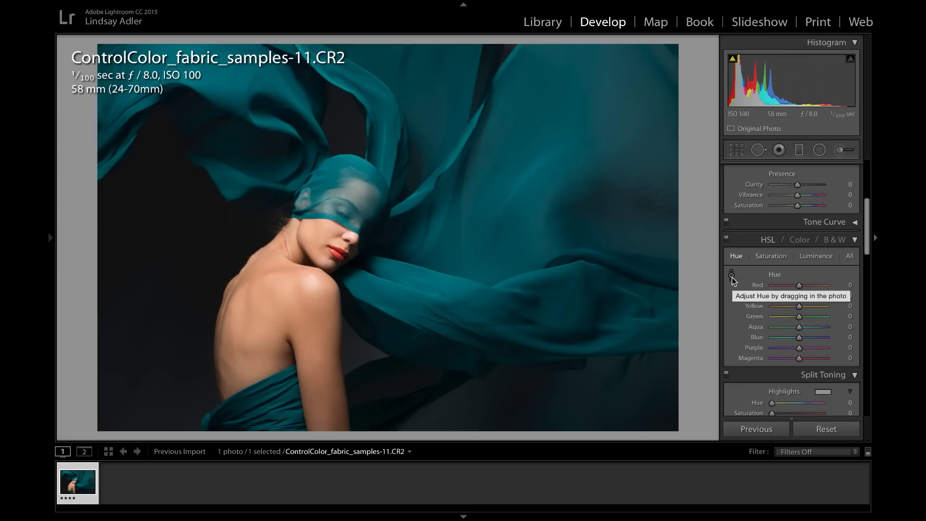
Use the targeted hue tool on the teal fabric to set Aqua −17 and Blue +59.
{"action": "left_click", "coordinate": [732, 277]}
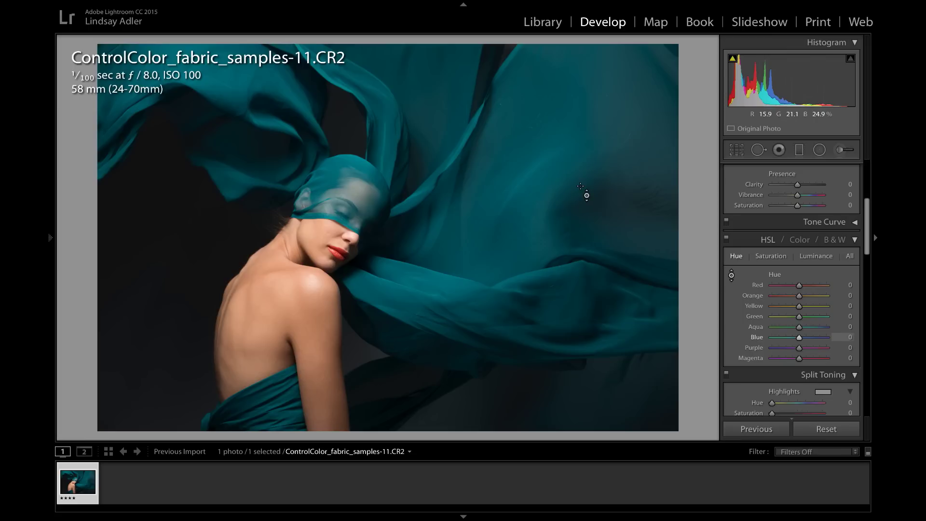
{"action": "left_click_drag", "start_coordinate": [532, 206], "coordinate": [532, 289]}
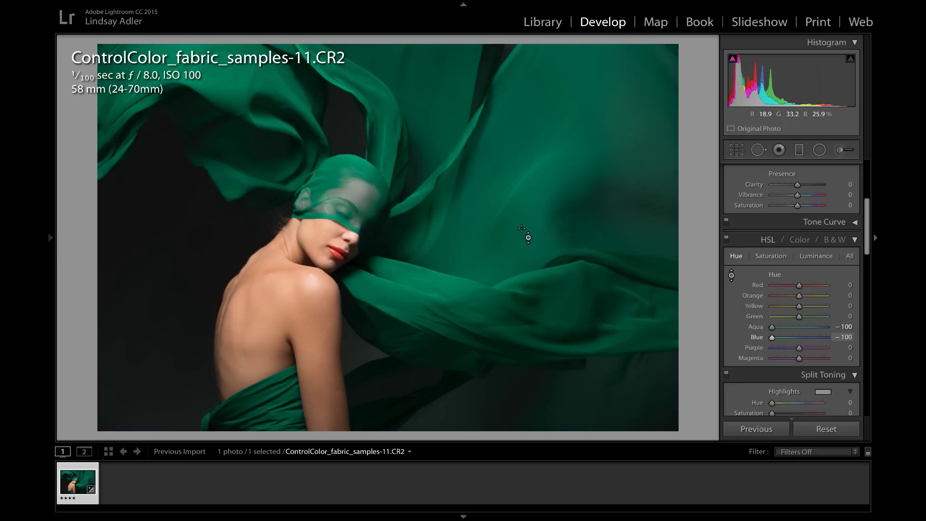
{"action": "left_click_drag", "start_coordinate": [528, 236], "coordinate": [528, 181]}
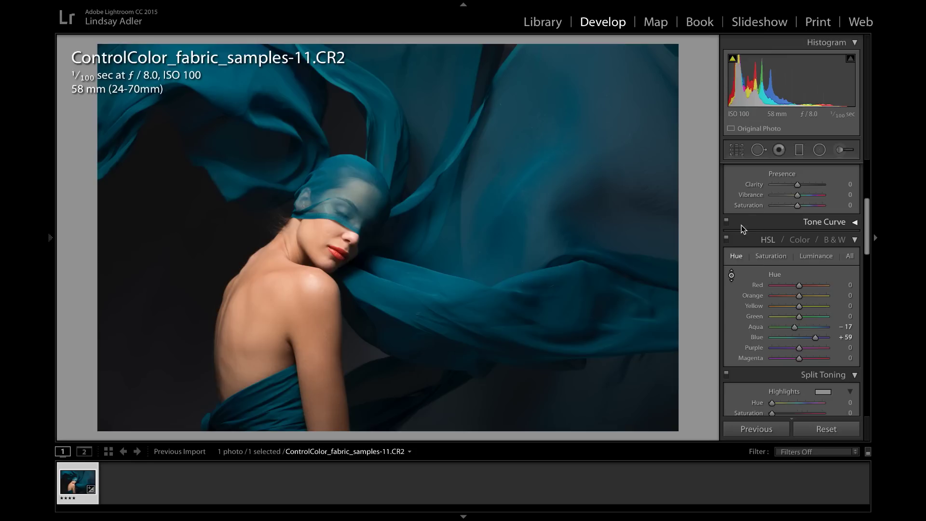
Darken and fully saturate the fabric, then push its hue to Aqua −2 and Blue +88.
{"action": "left_click", "coordinate": [777, 257]}
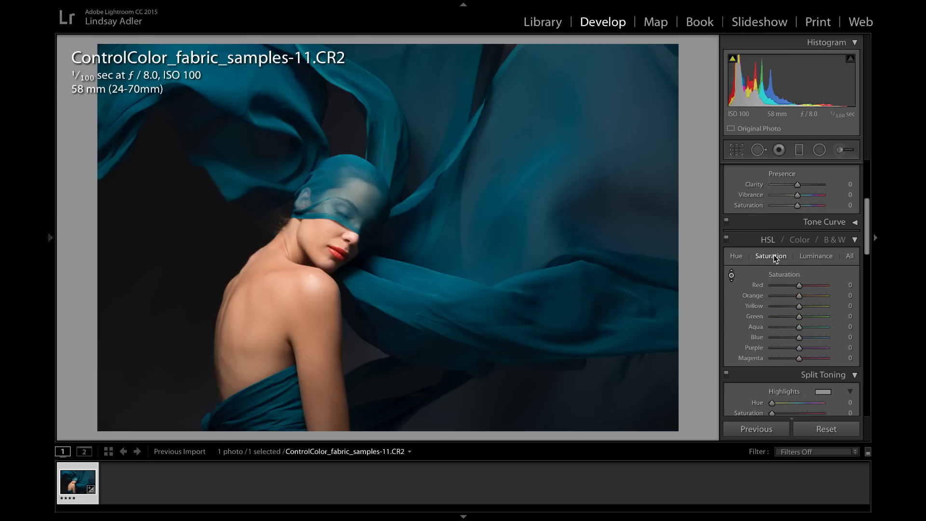
{"action": "left_click", "coordinate": [732, 276]}
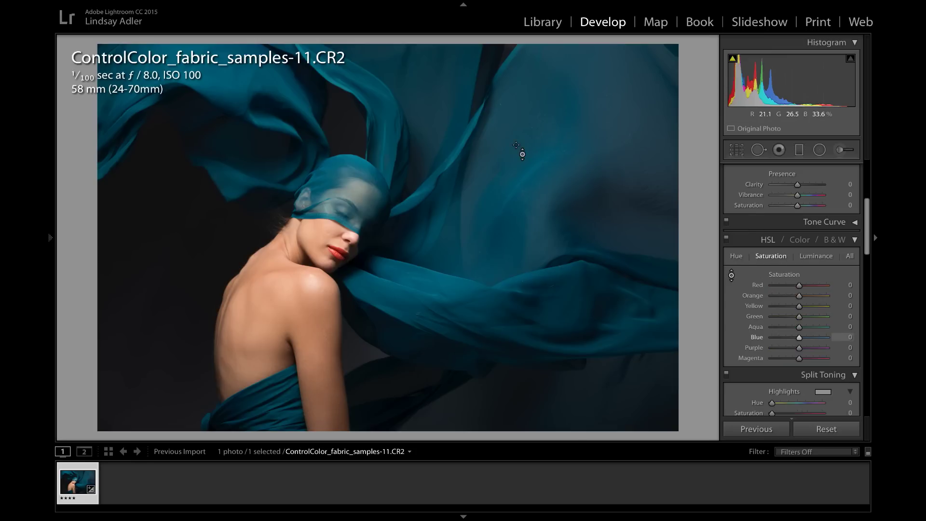
{"action": "left_click_drag", "start_coordinate": [530, 215], "coordinate": [553, 200]}
{"action": "left_click", "coordinate": [814, 258]}
{"action": "left_click_drag", "start_coordinate": [546, 162], "coordinate": [545, 161]}
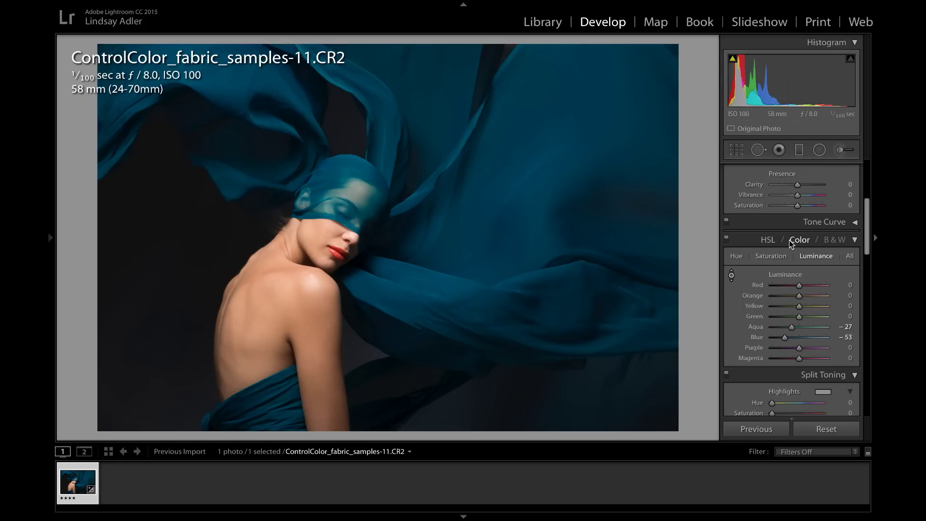
{"action": "left_click", "coordinate": [770, 256]}
{"action": "left_click_drag", "start_coordinate": [549, 211], "coordinate": [548, 200]}
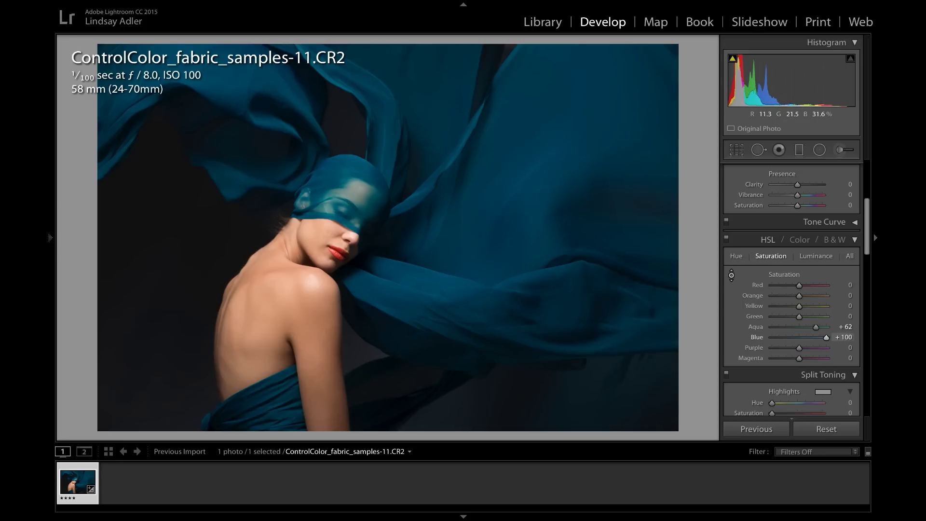
{"action": "left_click", "coordinate": [736, 256]}
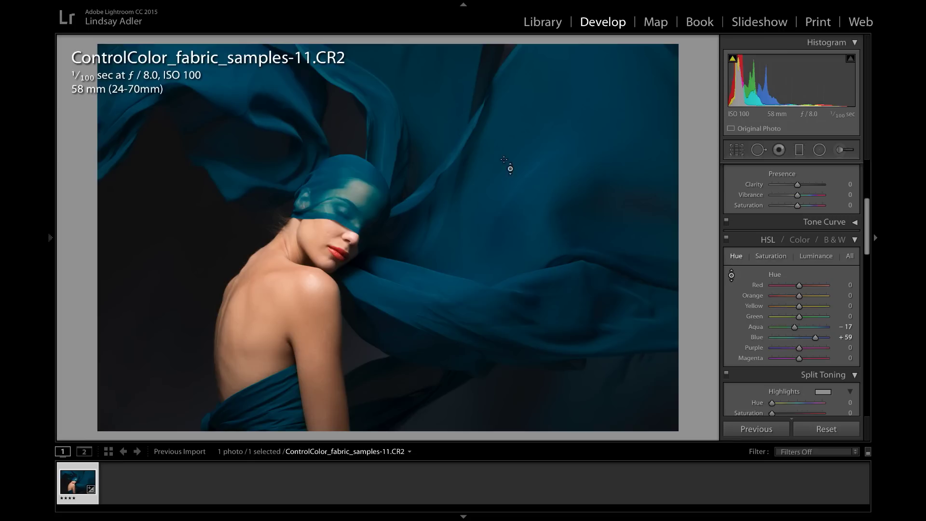
{"action": "left_click_drag", "start_coordinate": [518, 227], "coordinate": [517, 217]}
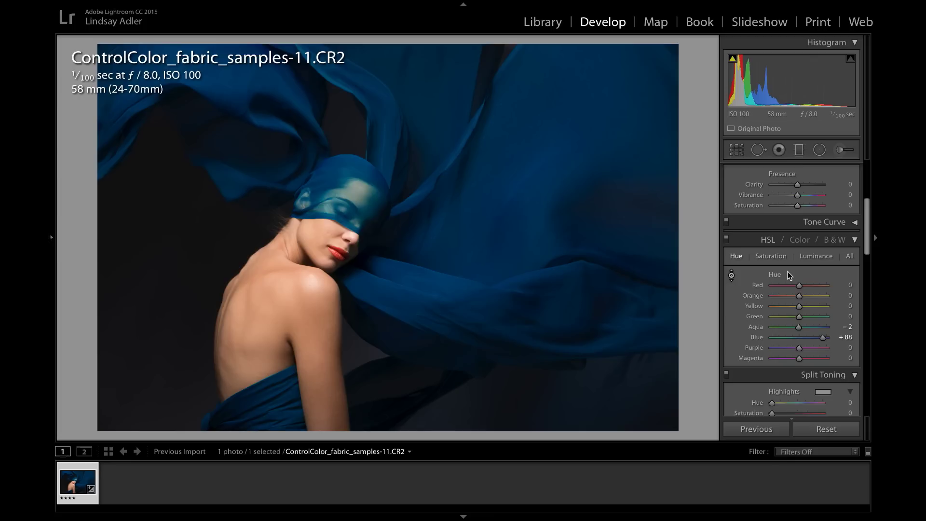
Set the skin's Orange saturation to −47 and Orange luminance to +17, then compare before/after.
{"action": "left_click", "coordinate": [772, 256]}
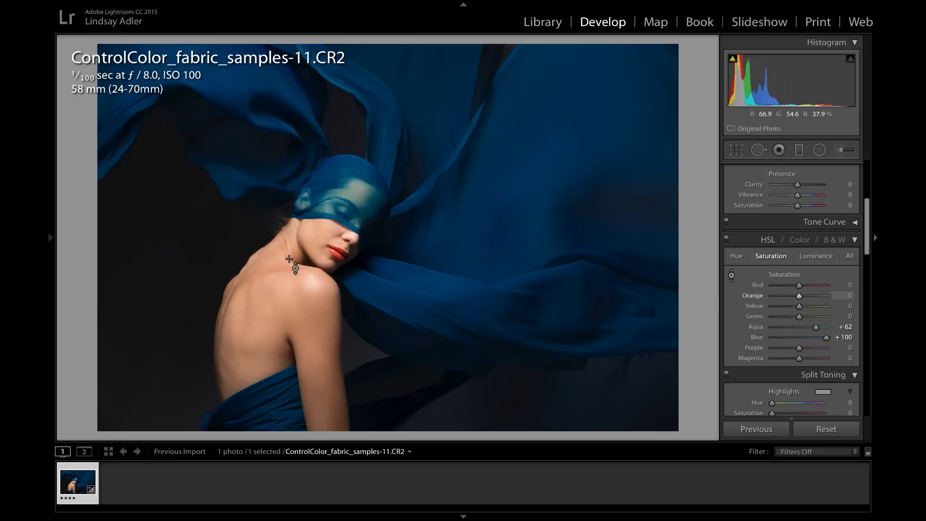
{"action": "left_click_drag", "start_coordinate": [282, 280], "coordinate": [282, 308]}
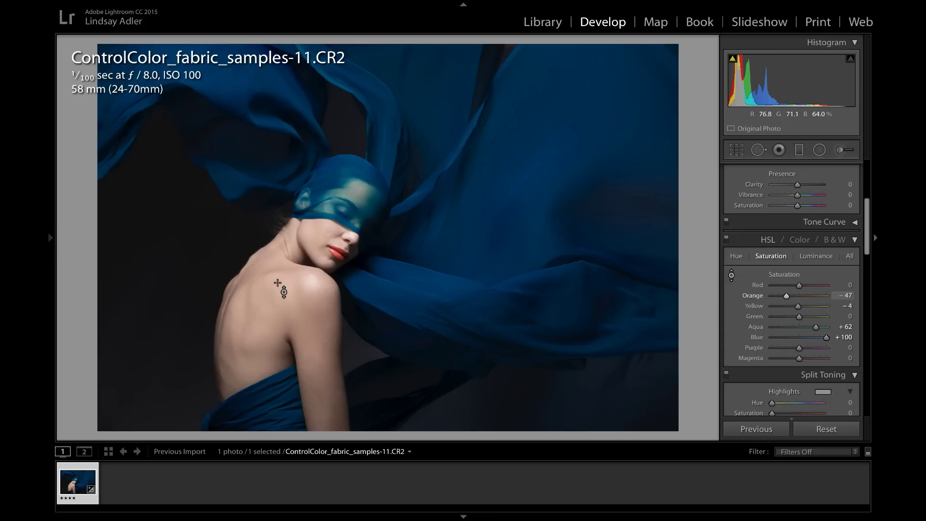
{"action": "left_click", "coordinate": [816, 255]}
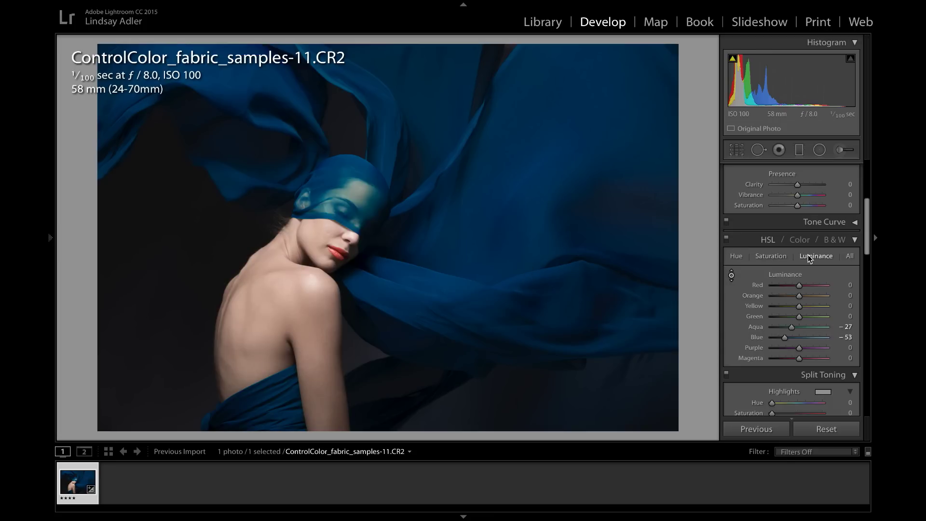
{"action": "left_click_drag", "start_coordinate": [269, 309], "coordinate": [268, 298]}
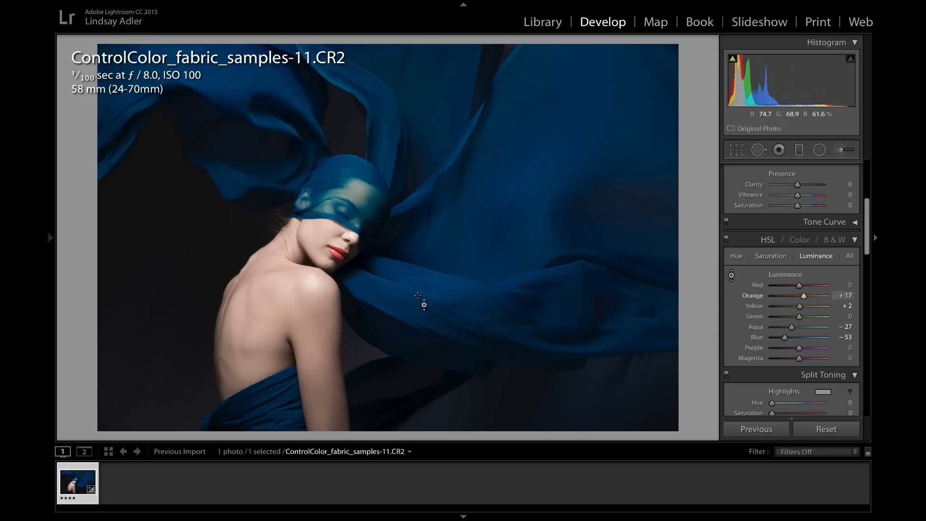
{"action": "key", "text": "y"}
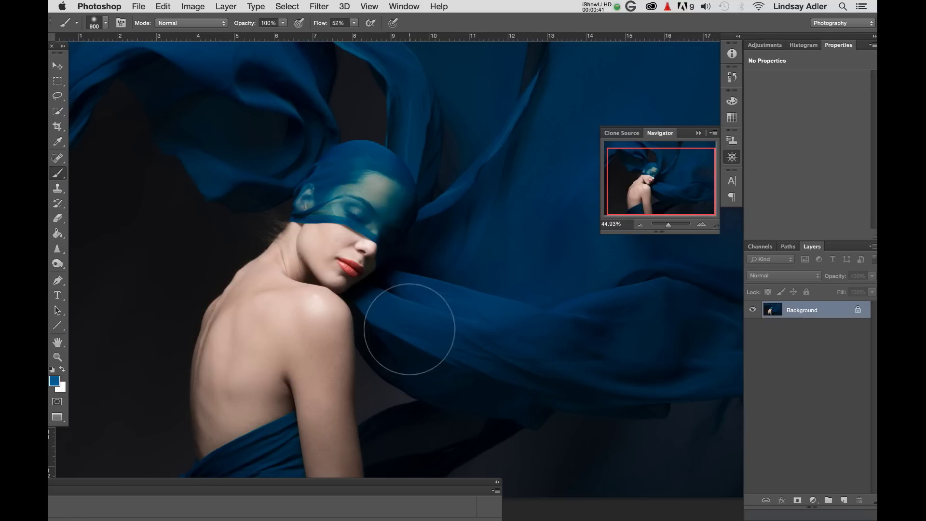
Sample the fabric blue into the foreground colour picker and confirm #075e9a.
{"action": "left_click", "coordinate": [54, 381]}
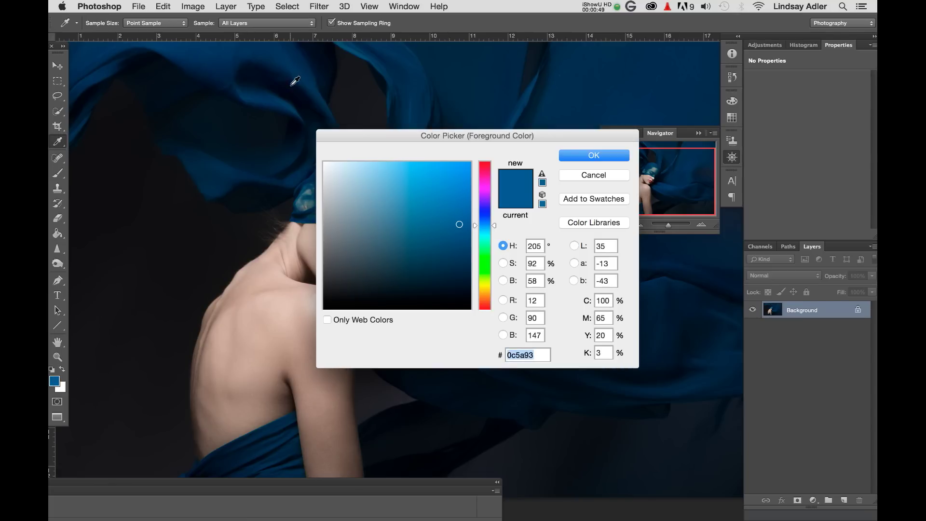
{"action": "left_click", "coordinate": [309, 81]}
{"action": "left_click", "coordinate": [306, 77]}
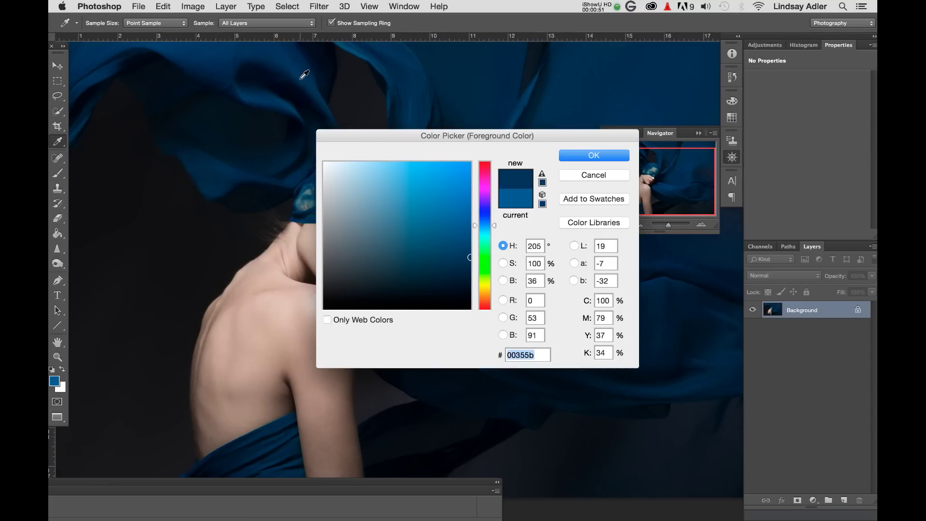
{"action": "left_click_drag", "start_coordinate": [468, 254], "coordinate": [463, 220]}
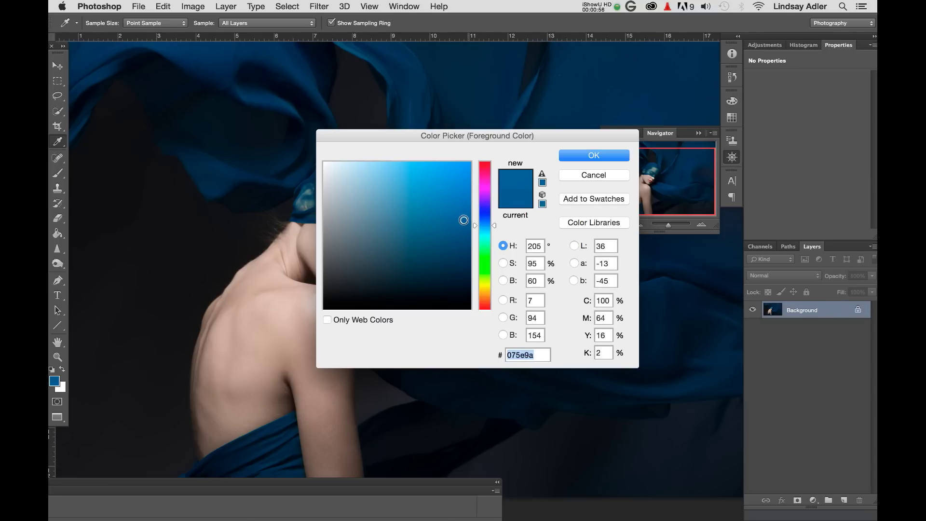
{"action": "left_click", "coordinate": [593, 155]}
{"action": "key", "text": "b"}
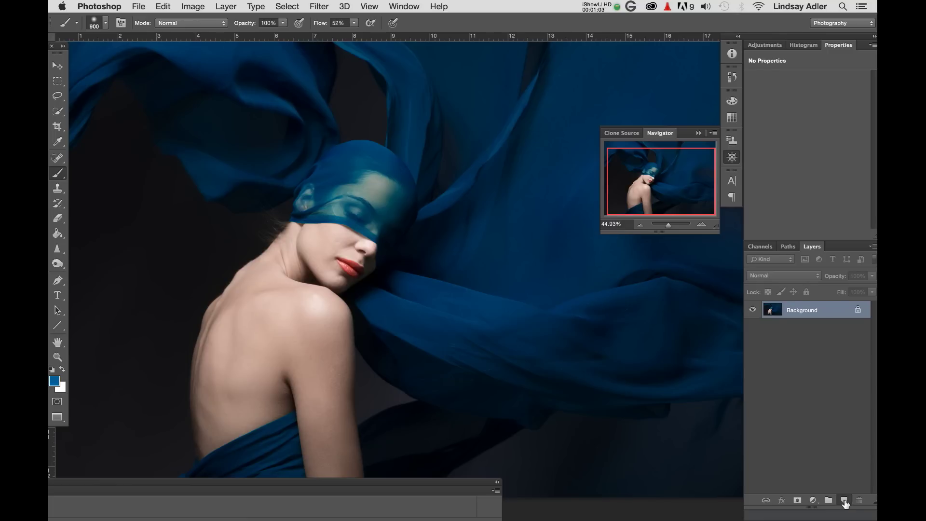
On a new Layer 1, paint fabric blue over the blindfold with a size-200 brush.
{"action": "left_click", "coordinate": [845, 501]}
{"action": "key", "text": "bracketleft"}
{"action": "key", "text": "bracketleft"}
{"action": "key", "text": "bracketleft"}
{"action": "key", "text": "bracketleft"}
{"action": "key", "text": "bracketleft"}
{"action": "key", "text": "bracketleft"}
{"action": "key", "text": "bracketleft"}
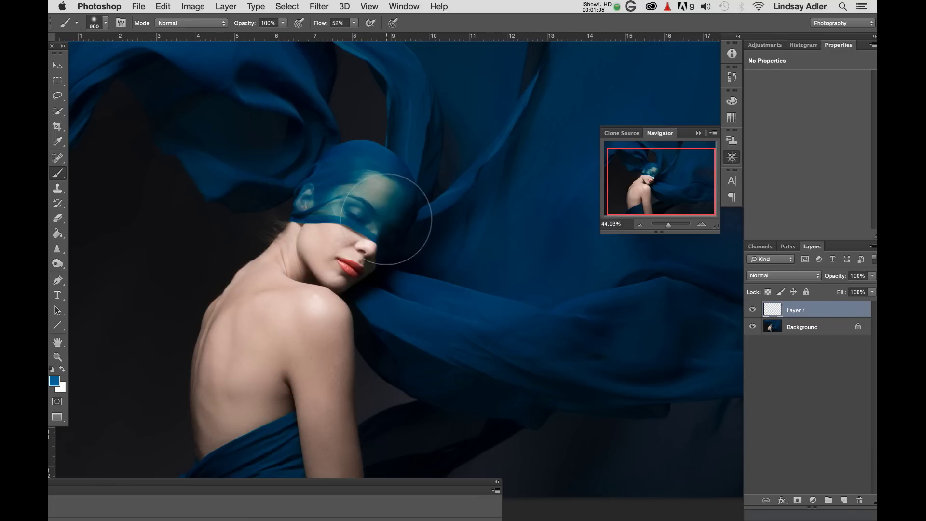
{"action": "mouse_move", "coordinate": [377, 213]}
{"action": "left_mouse_down"}
{"action": "mouse_move", "coordinate": [318, 212]}
{"action": "mouse_move", "coordinate": [352, 187]}
{"action": "mouse_move", "coordinate": [369, 191]}
{"action": "mouse_move", "coordinate": [378, 176]}
{"action": "mouse_move", "coordinate": [377, 205]}
{"action": "mouse_move", "coordinate": [365, 206]}
{"action": "mouse_move", "coordinate": [378, 226]}
{"action": "mouse_move", "coordinate": [355, 204]}
{"action": "mouse_move", "coordinate": [302, 204]}
{"action": "mouse_move", "coordinate": [309, 194]}
{"action": "mouse_move", "coordinate": [329, 205]}
{"action": "mouse_move", "coordinate": [309, 202]}
{"action": "mouse_move", "coordinate": [309, 190]}
{"action": "mouse_move", "coordinate": [308, 197]}
{"action": "mouse_move", "coordinate": [375, 227]}
{"action": "mouse_move", "coordinate": [353, 177]}
{"action": "mouse_move", "coordinate": [386, 181]}
{"action": "mouse_move", "coordinate": [356, 163]}
{"action": "mouse_move", "coordinate": [397, 197]}
{"action": "mouse_move", "coordinate": [374, 227]}
{"action": "left_mouse_up"}
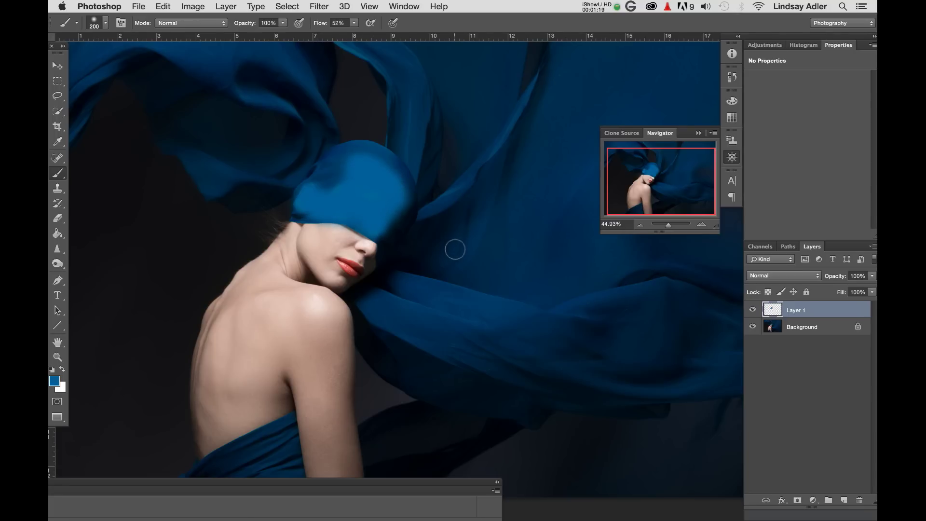
{"action": "left_click_drag", "start_coordinate": [379, 209], "coordinate": [382, 211]}
Change Layer 1's blend mode to Color.
{"action": "left_click", "coordinate": [818, 277]}
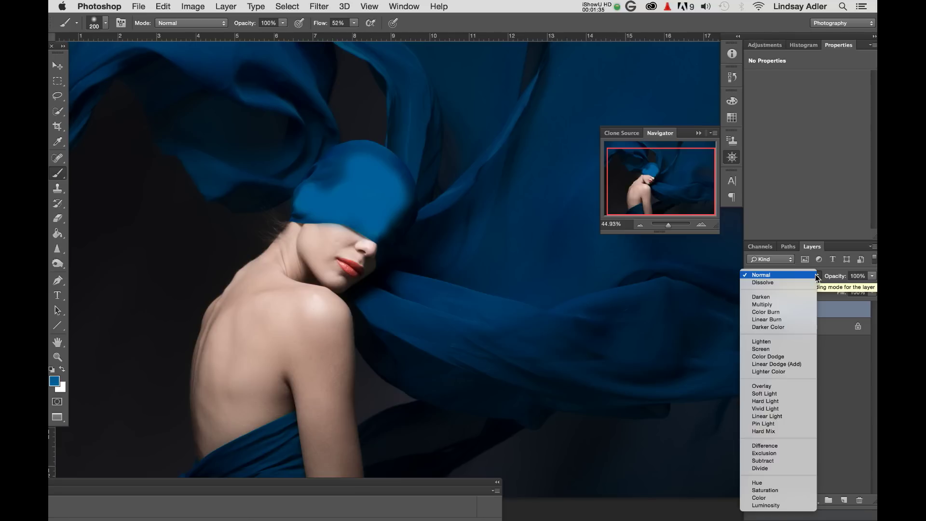
{"action": "left_click", "coordinate": [784, 501]}
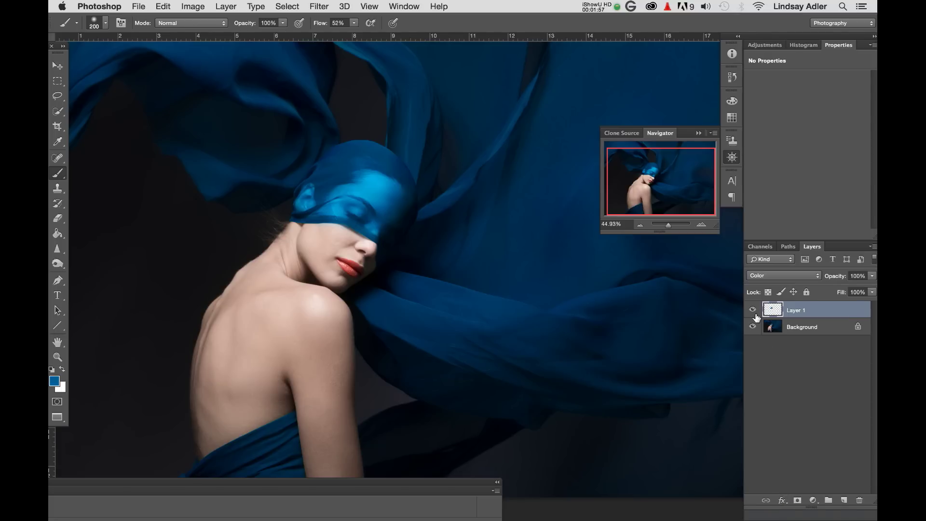
Toggle Layer 1's visibility off and on to compare the blindfold before and after.
{"action": "left_click", "coordinate": [753, 311]}
{"action": "left_click", "coordinate": [754, 311]}
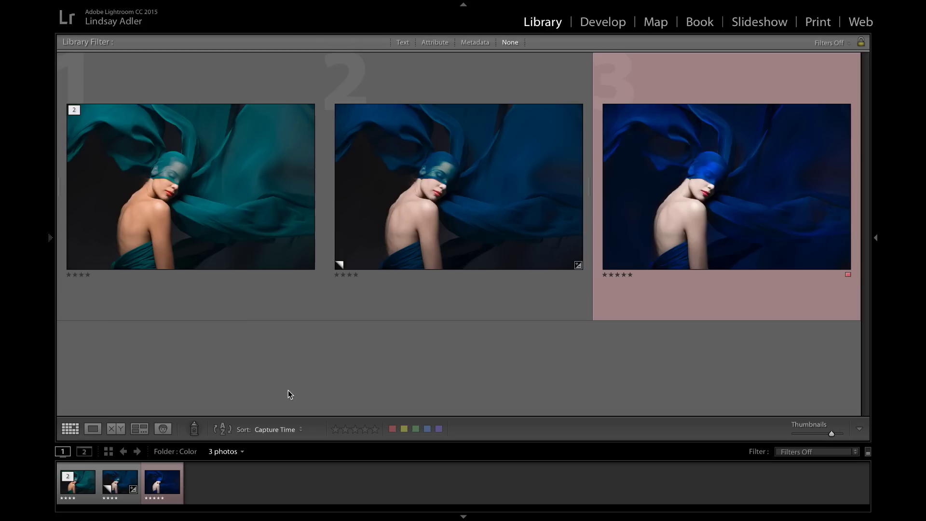
Dim the Lightroom interface around the photos with Lights Out.
{"action": "key", "text": "l"}
{"action": "left_click", "coordinate": [49, 223]}
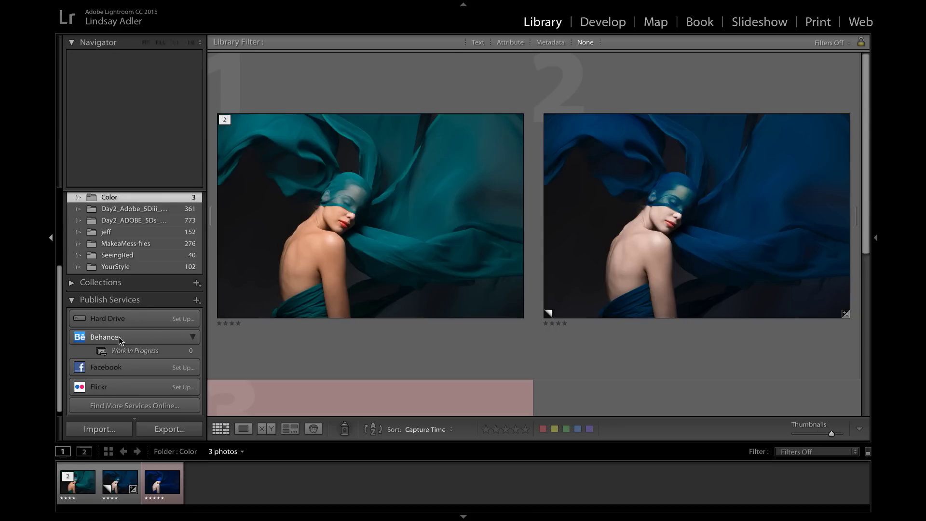
{"action": "right_click", "coordinate": [139, 338]}
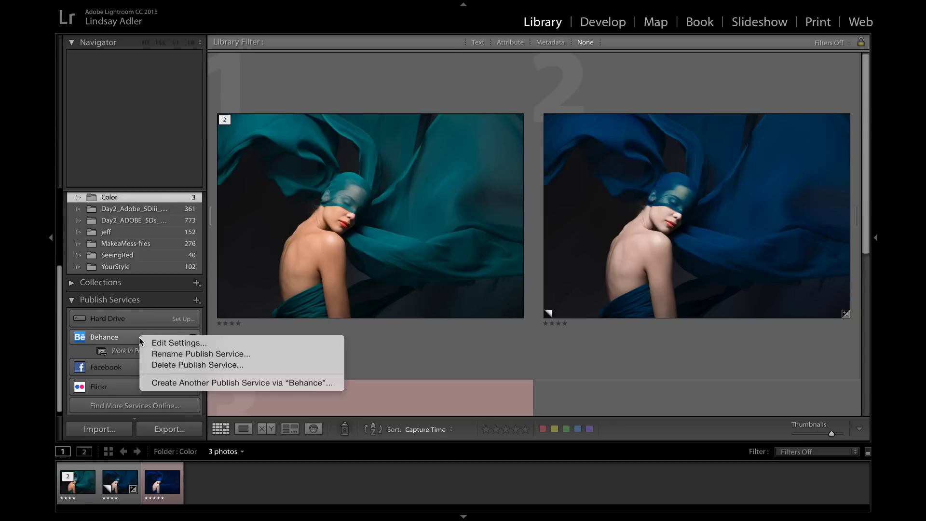
{"action": "left_click", "coordinate": [163, 343]}
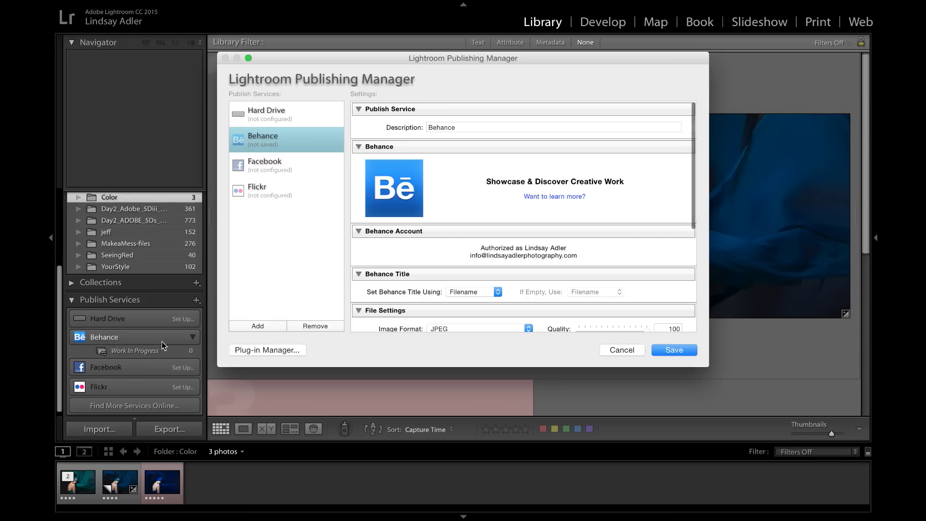
{"action": "scroll", "coordinate": [488, 201], "scroll_direction": "down", "scroll_amount": 5}
{"action": "scroll", "coordinate": [487, 202], "scroll_direction": "down", "scroll_amount": 3}
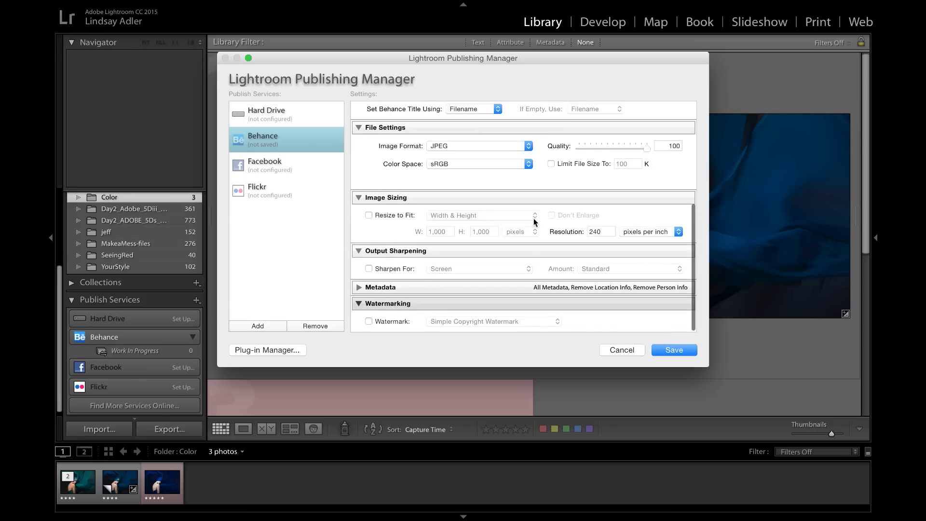
{"action": "scroll", "coordinate": [578, 238], "scroll_direction": "up", "scroll_amount": 10}
{"action": "scroll", "coordinate": [578, 238], "scroll_direction": "down", "scroll_amount": 10}
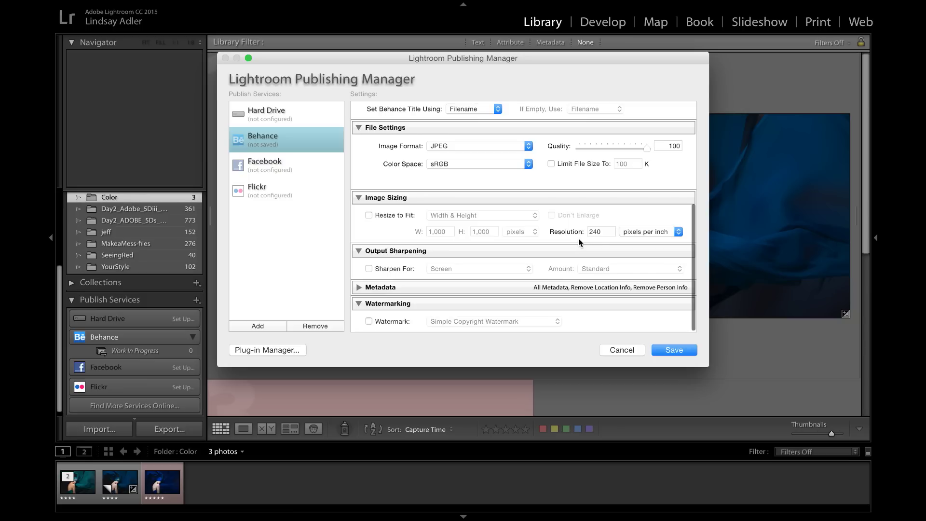
{"action": "left_click", "coordinate": [620, 350]}
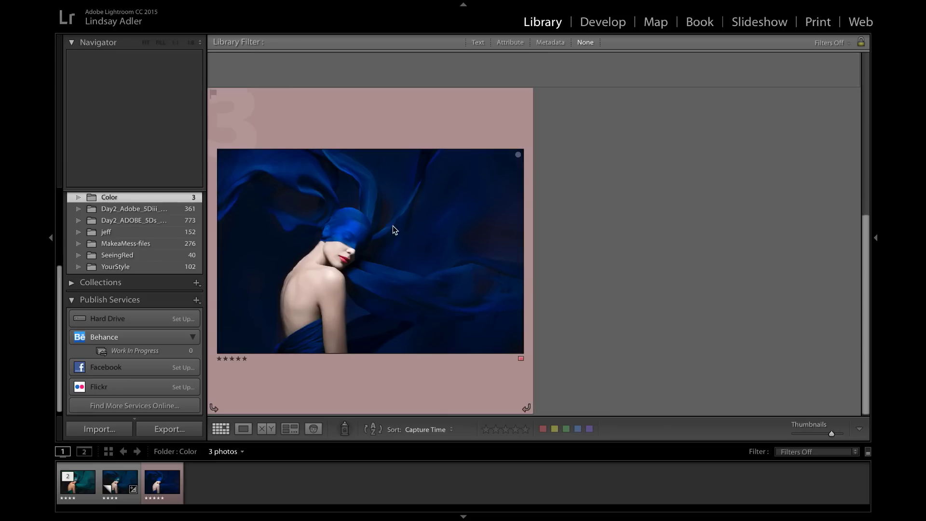
Add the royal-blue portrait to Behance's Work In Progress collection, publish it, and hide Lightroom.
{"action": "left_click_drag", "start_coordinate": [408, 256], "coordinate": [143, 351]}
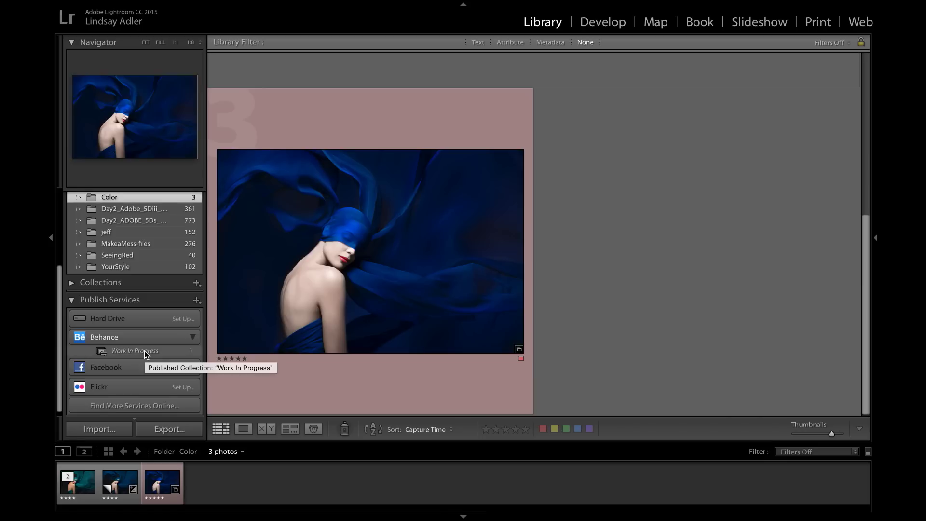
{"action": "right_click", "coordinate": [143, 351]}
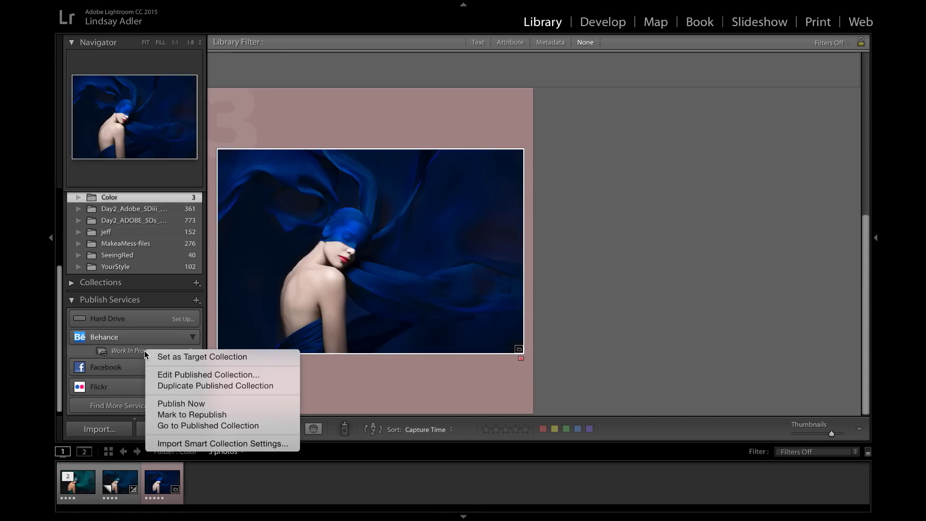
{"action": "left_click", "coordinate": [174, 406]}
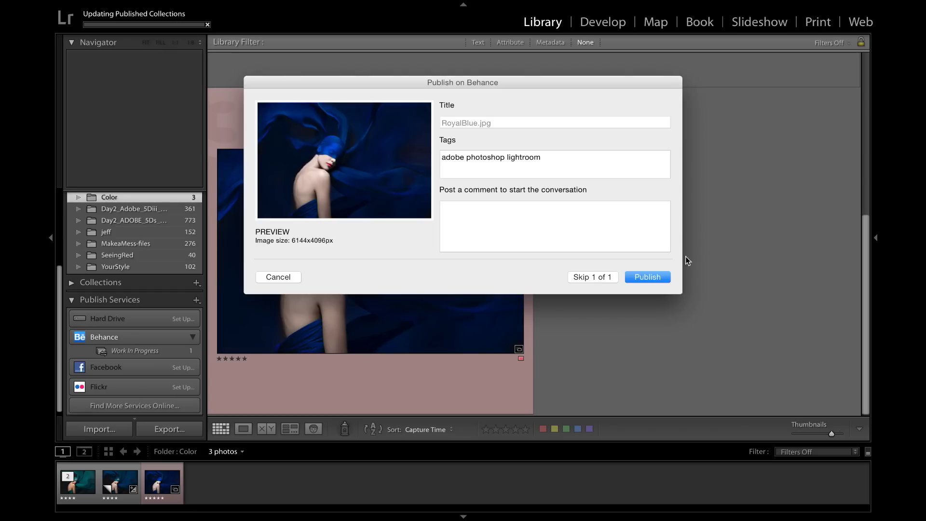
{"action": "left_click", "coordinate": [641, 286]}
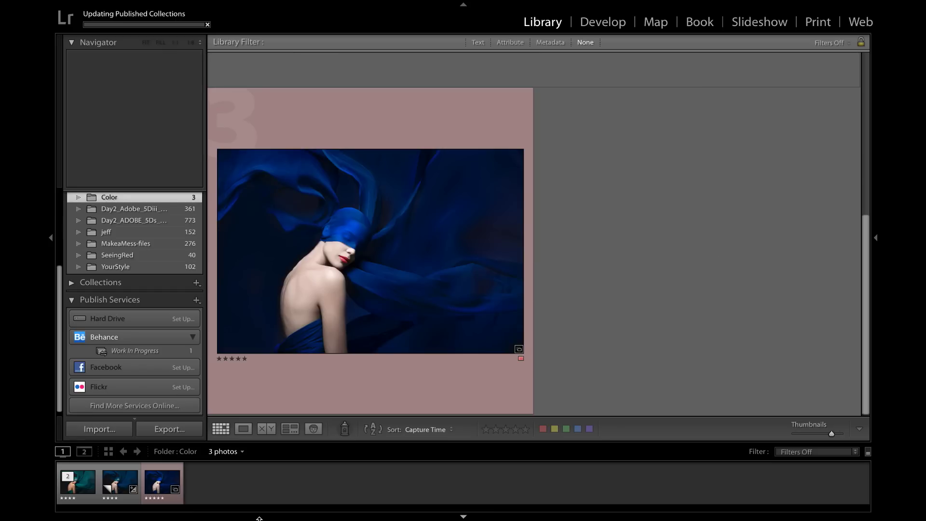
{"action": "key", "text": "super+h"}
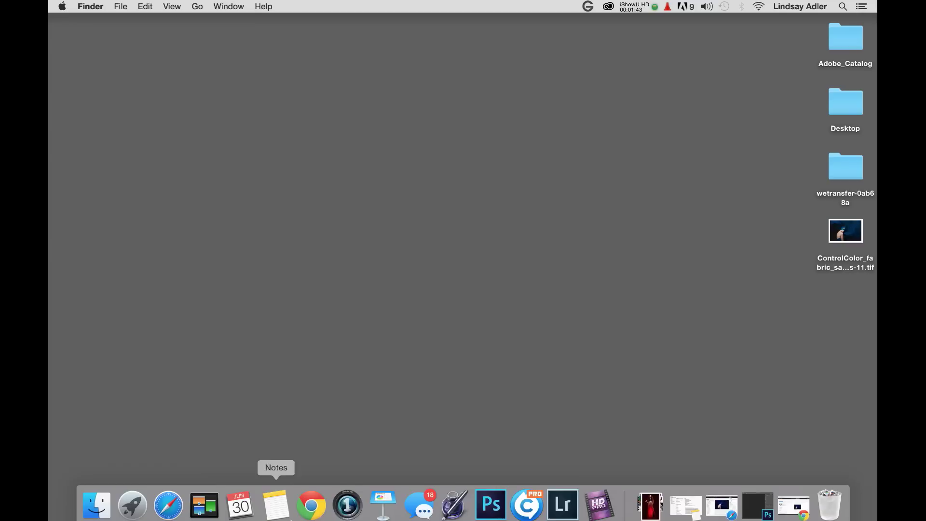
Switch to Chrome to view RoyalBlue.jpg posted as Revision 1 in the Behance WIP tab.
{"action": "left_click", "coordinate": [313, 510]}
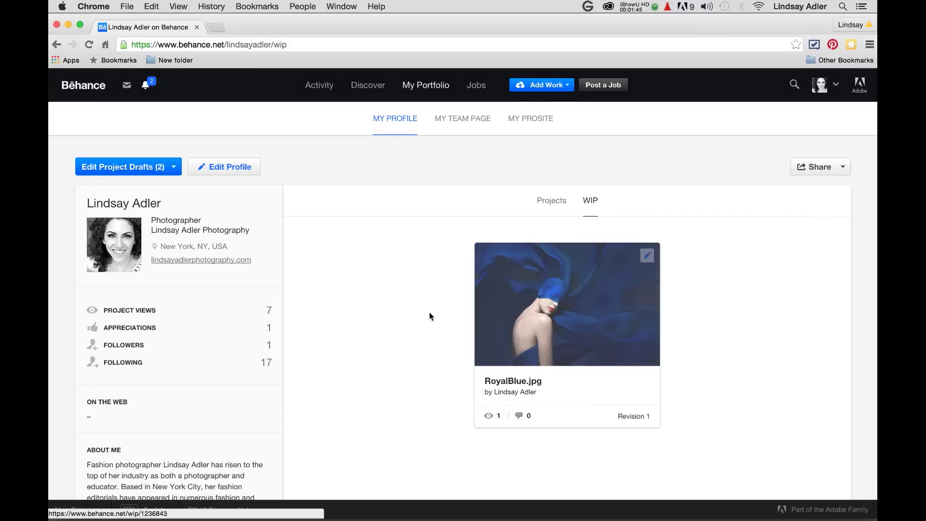